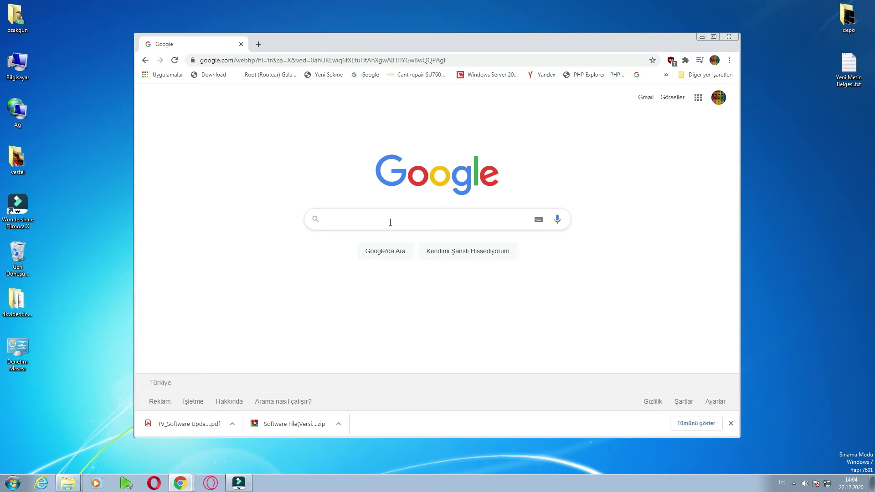
# Step: Search Google for "lg destek" and open the LG Turkey support page
pyautogui.click(390, 222)
pyautogui.write('lg destek')
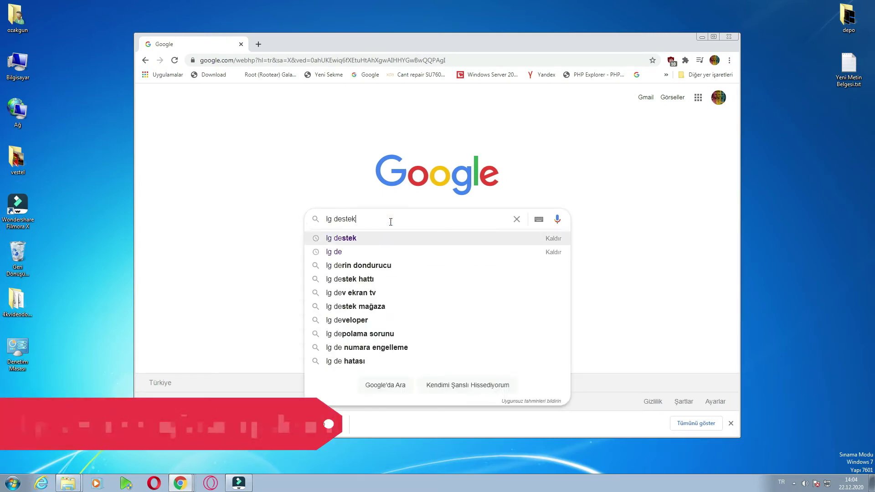
pyautogui.press('Return')
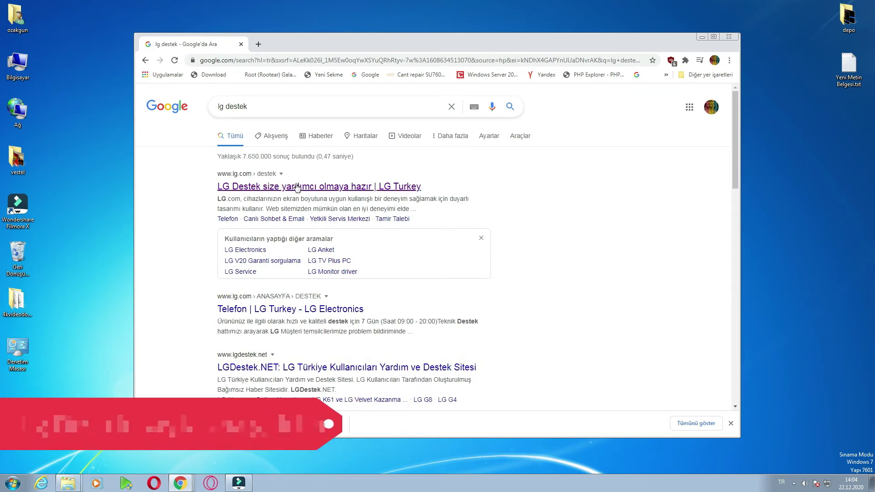
pyautogui.click(292, 186)
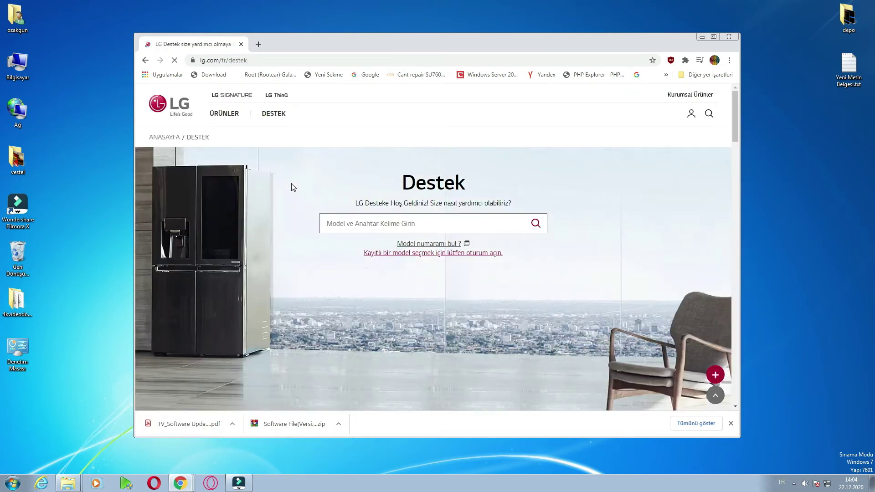
# Step: Search the LG support site for model 55ub950 and open the 55UB950V product support page
pyautogui.click(424, 223)
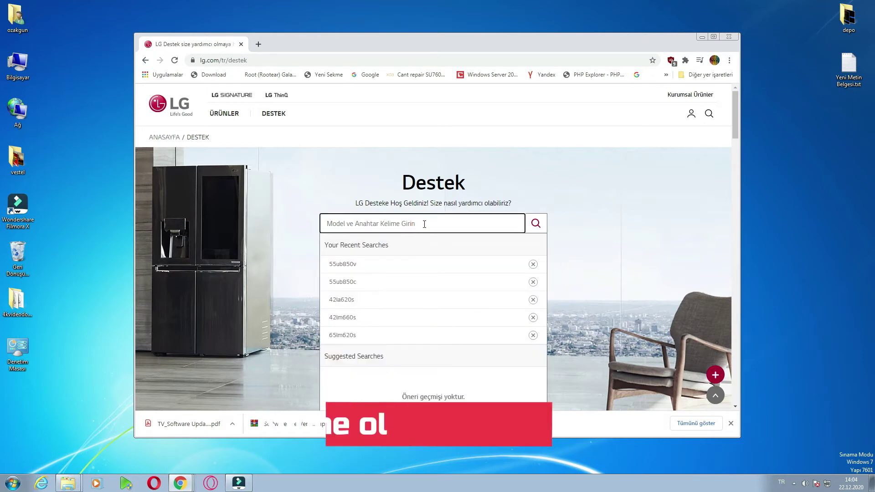
pyautogui.write('55')
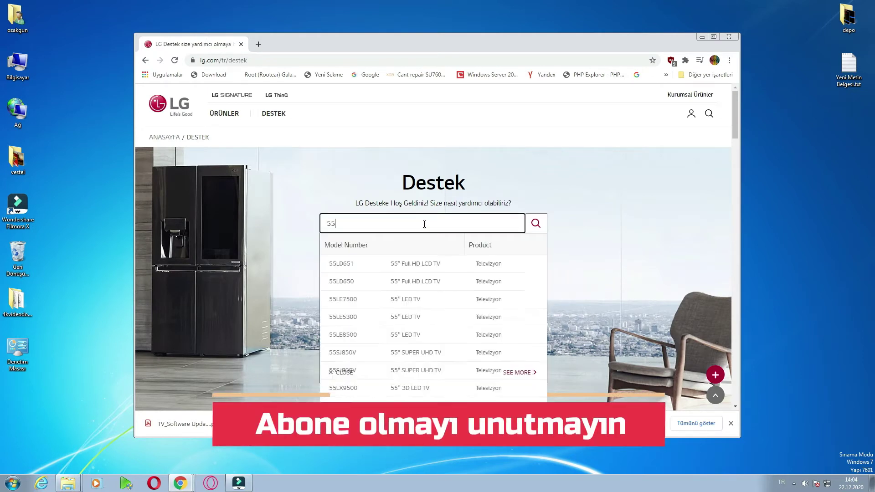
pyautogui.write('ub950')
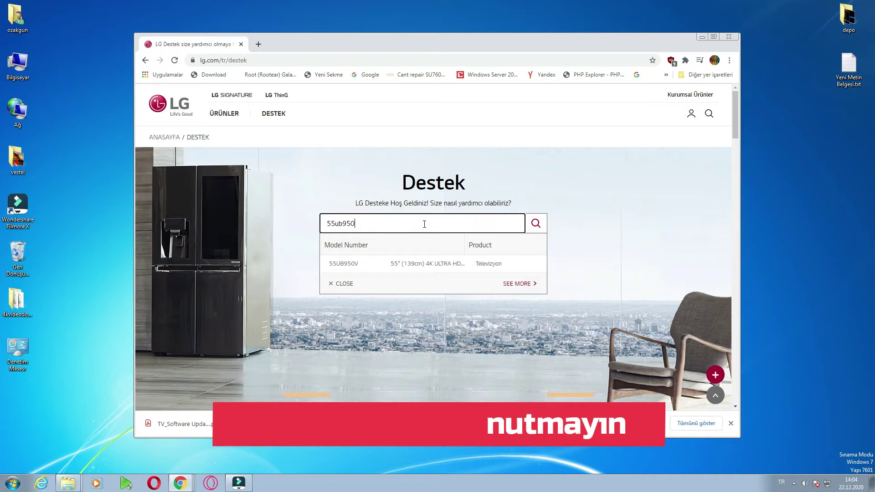
pyautogui.click(450, 268)
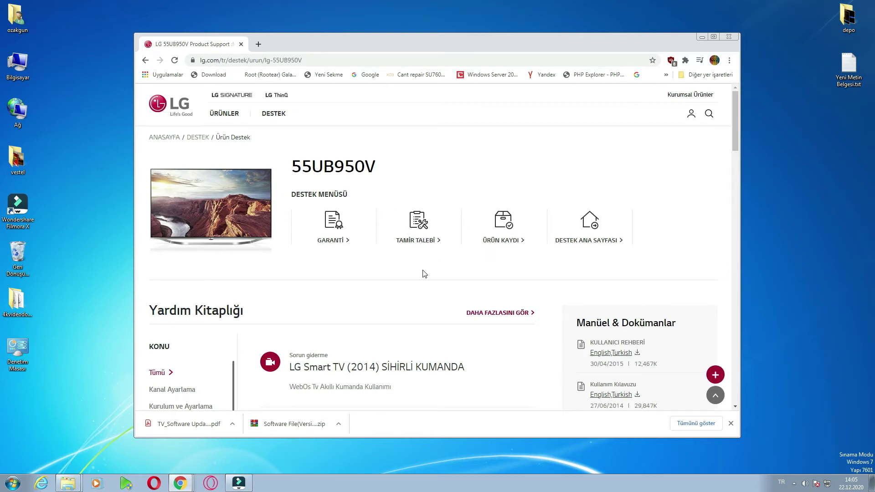
# Step: Save the Version 05.05.90 software file zip from the Yazılım ve Sürücüler section to the desktop
pyautogui.scroll(-5, 423, 275)
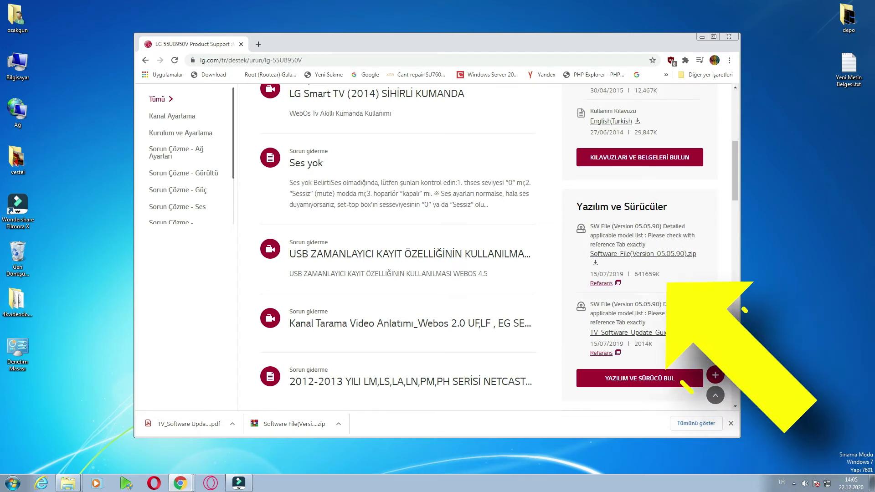
pyautogui.scroll(1, 642, 265)
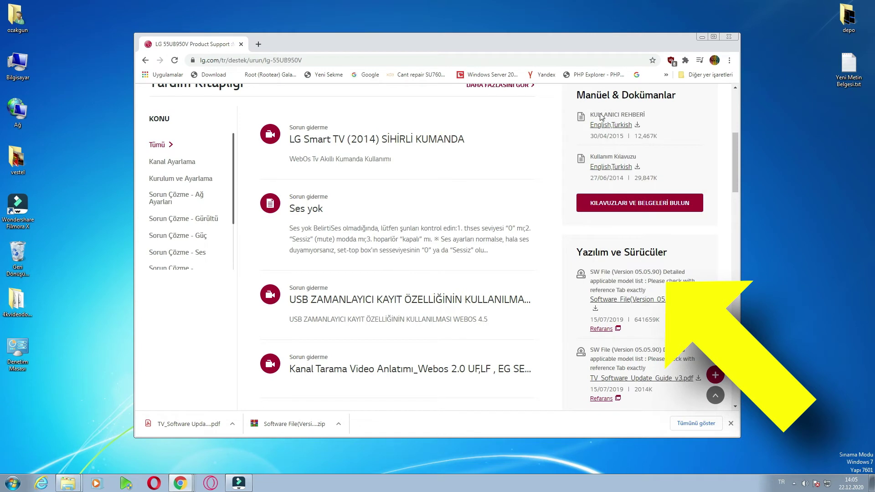
pyautogui.scroll(-1, 652, 247)
pyautogui.scroll(-1, 651, 249)
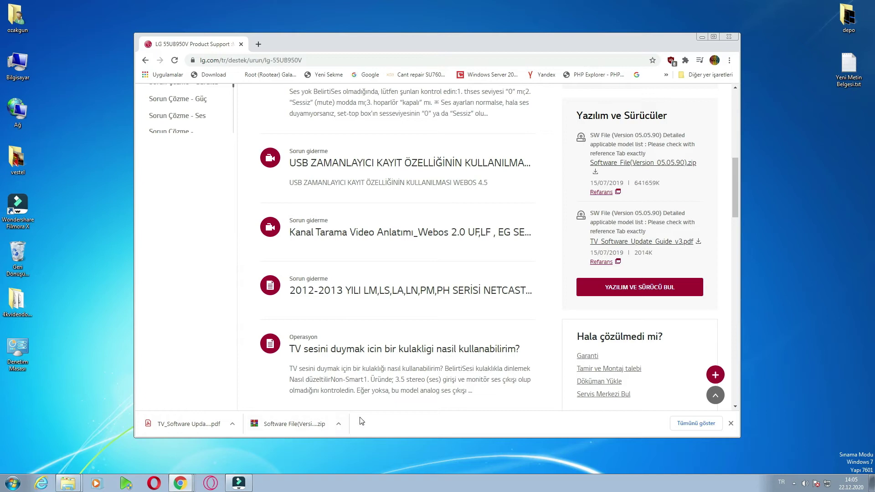
pyautogui.click(731, 424)
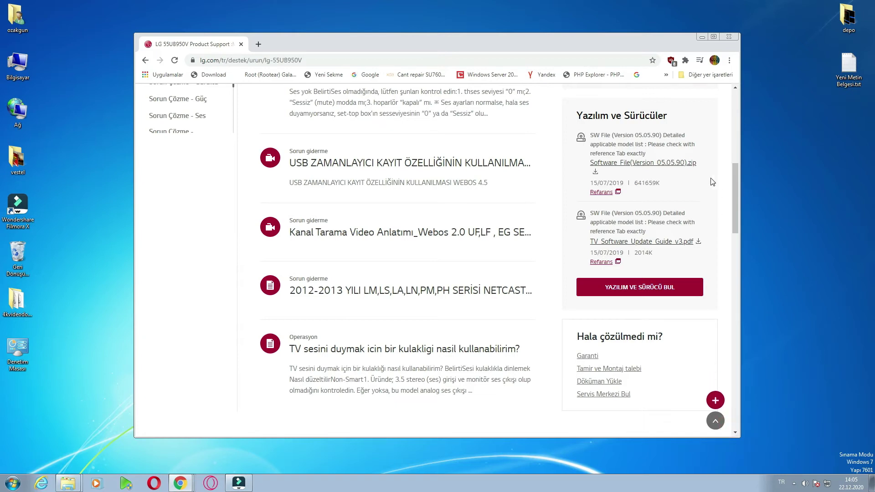
pyautogui.rightClick(611, 164)
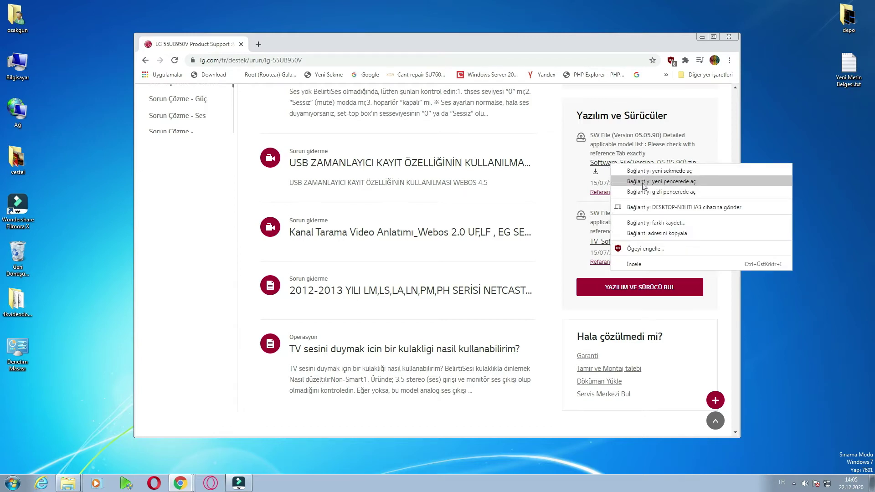
pyautogui.click(648, 223)
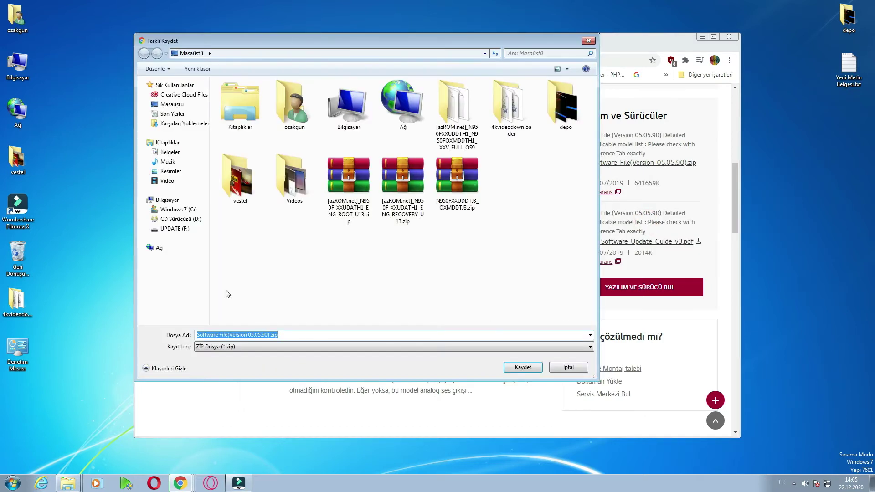
pyautogui.click(172, 104)
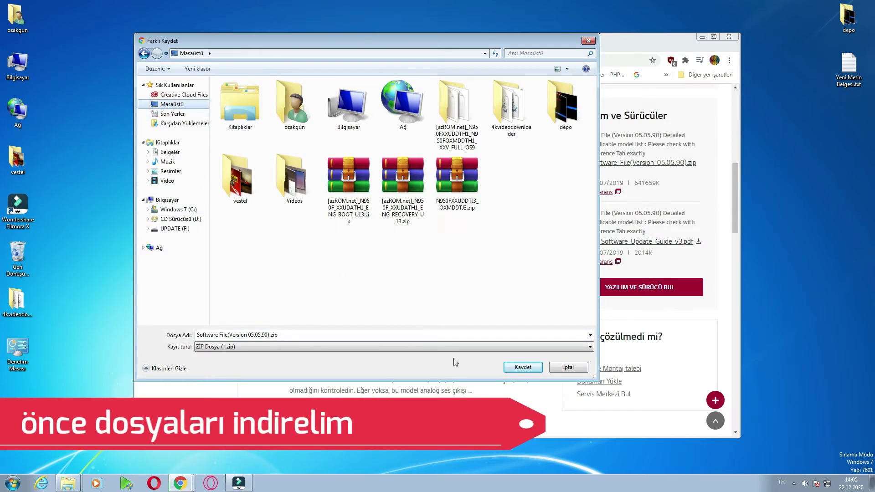
pyautogui.click(523, 367)
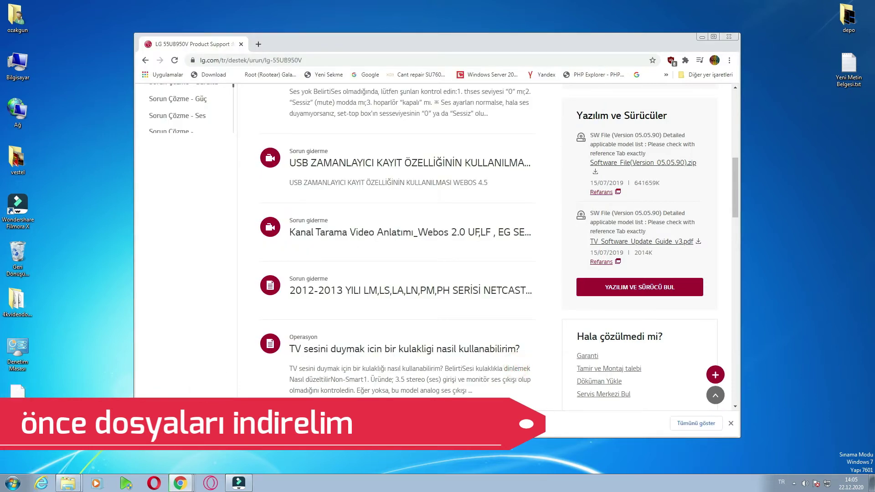
# Step: Save the TV_Software_Update_Guide_v3.pdf to the desktop and keep the download despite the security block
pyautogui.rightClick(623, 241)
pyautogui.click(674, 300)
pyautogui.click(519, 370)
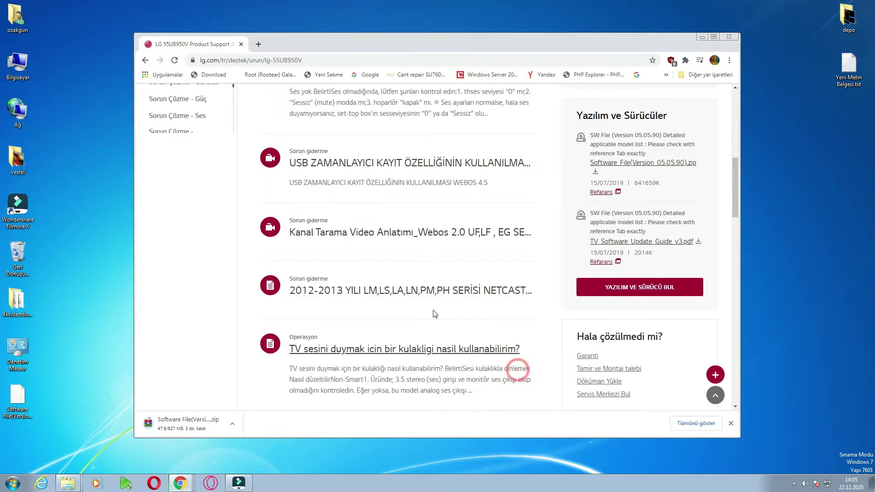
pyautogui.click(284, 424)
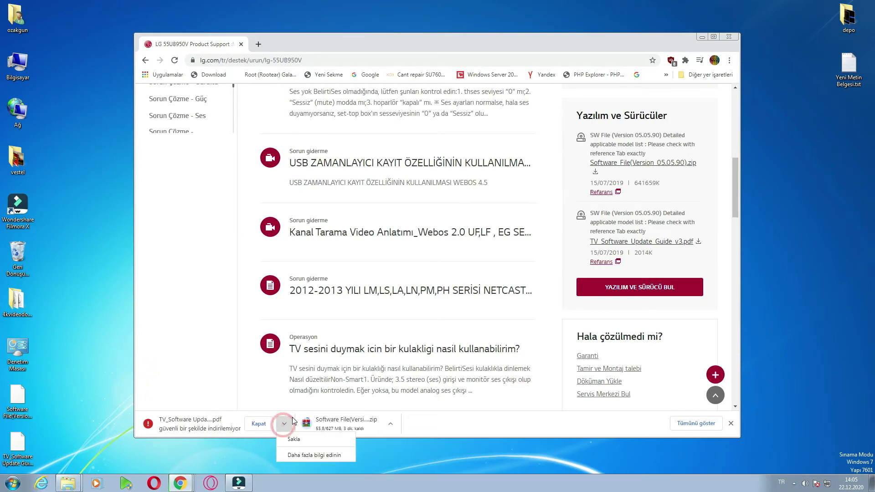
pyautogui.click(303, 452)
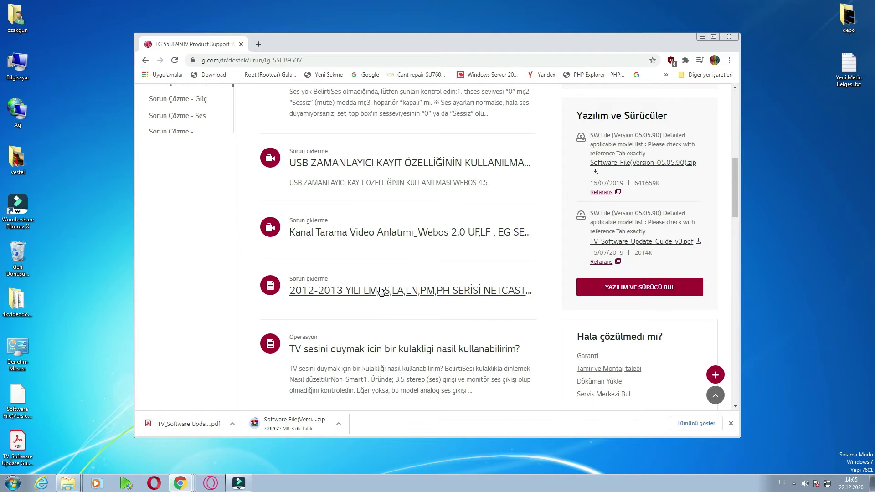
# Step: Minimize the browser, open Bilgisayar, inspect the contents of the UPDATE (F:) drive and return to the drive list
pyautogui.click(702, 38)
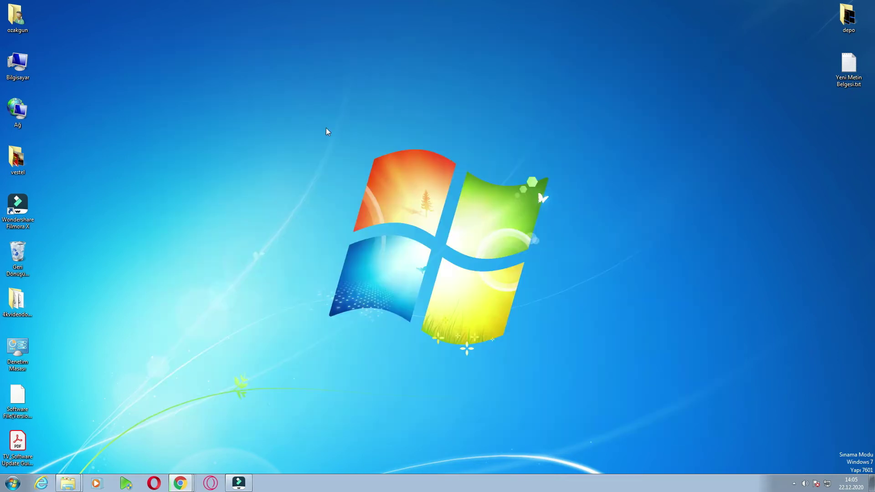
pyautogui.doubleClick(20, 66)
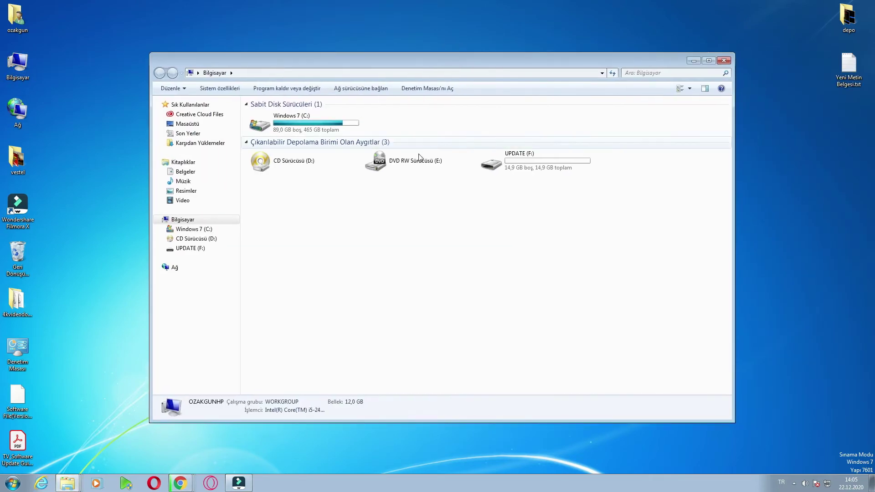
pyautogui.click(520, 164)
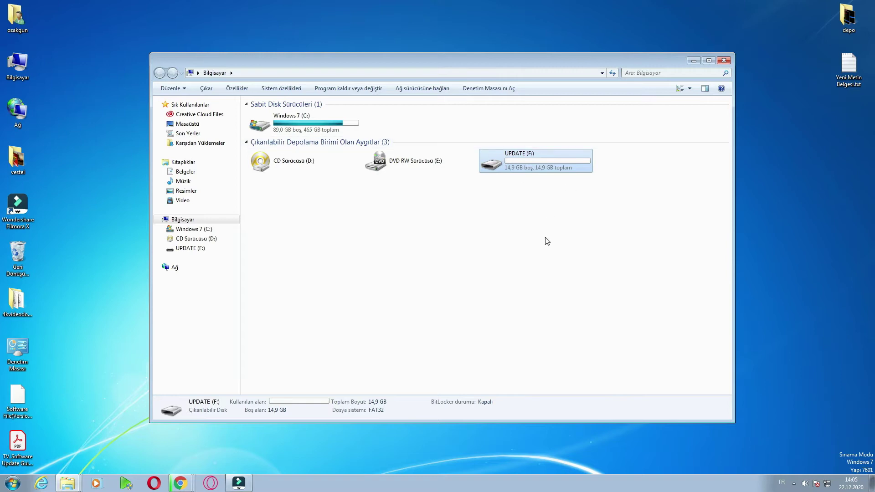
pyautogui.press('Return')
pyautogui.click(159, 73)
# Step: Format the UPDATE (F:) drive with the FAT32 file system and close the format dialog
pyautogui.rightClick(524, 157)
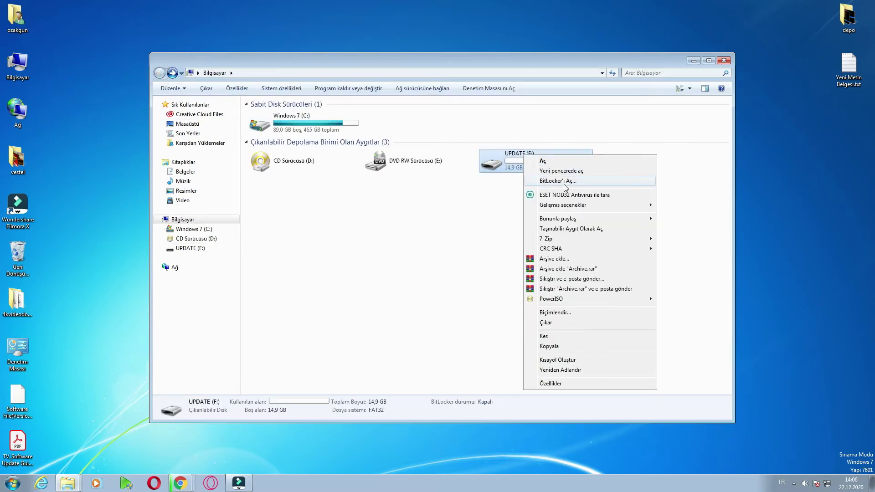
pyautogui.click(588, 314)
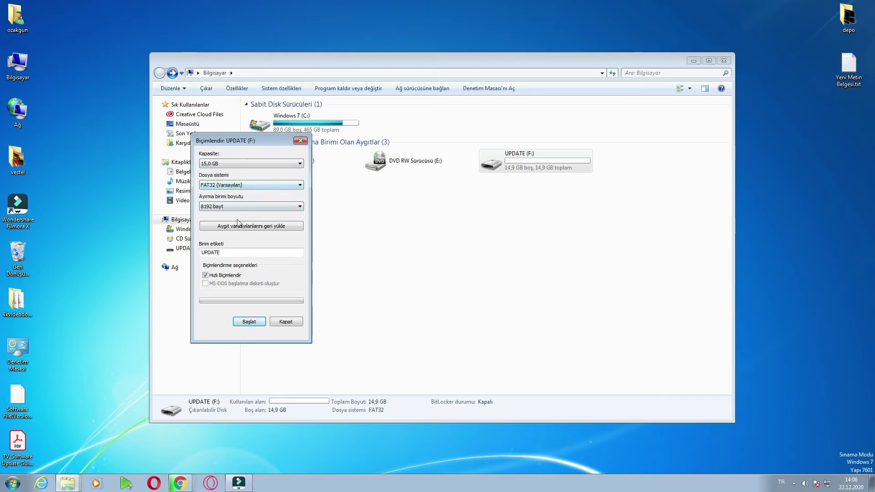
pyautogui.click(256, 187)
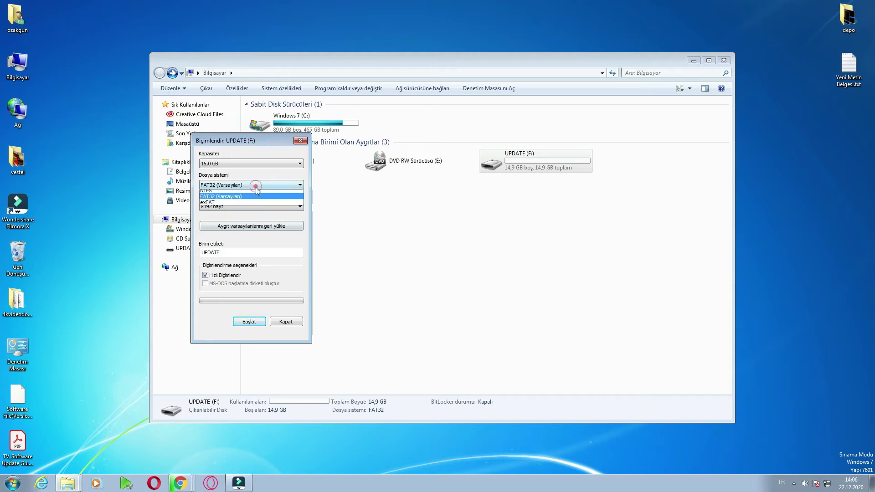
pyautogui.click(253, 203)
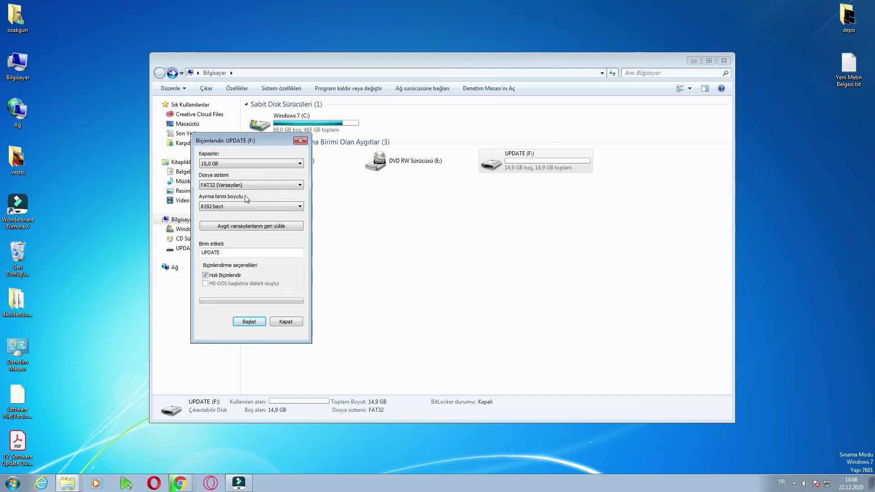
pyautogui.click(239, 185)
pyautogui.click(237, 191)
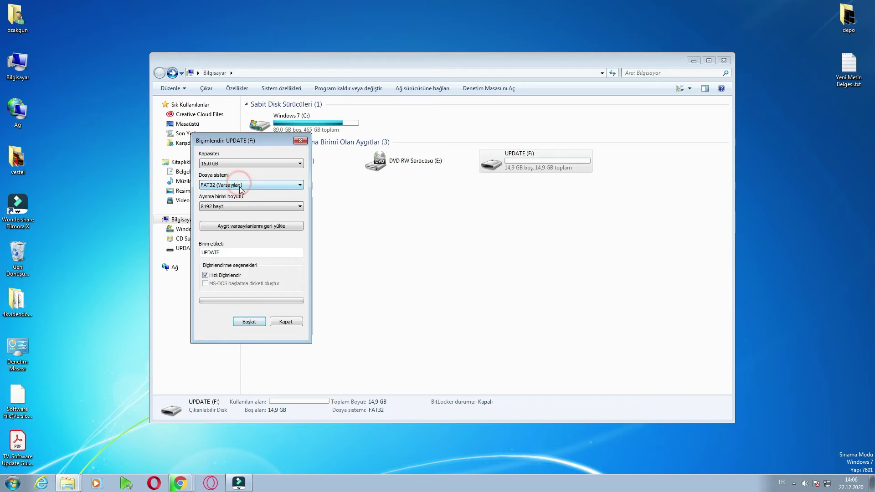
pyautogui.click(250, 323)
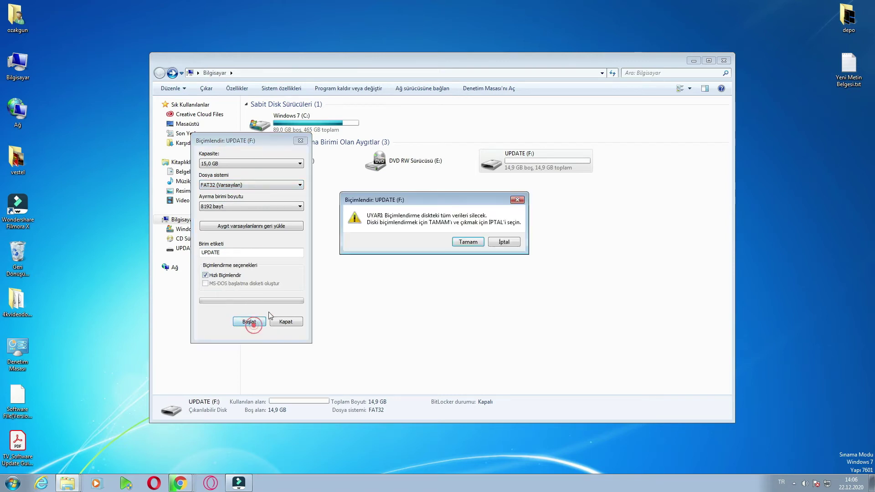
pyautogui.click(454, 242)
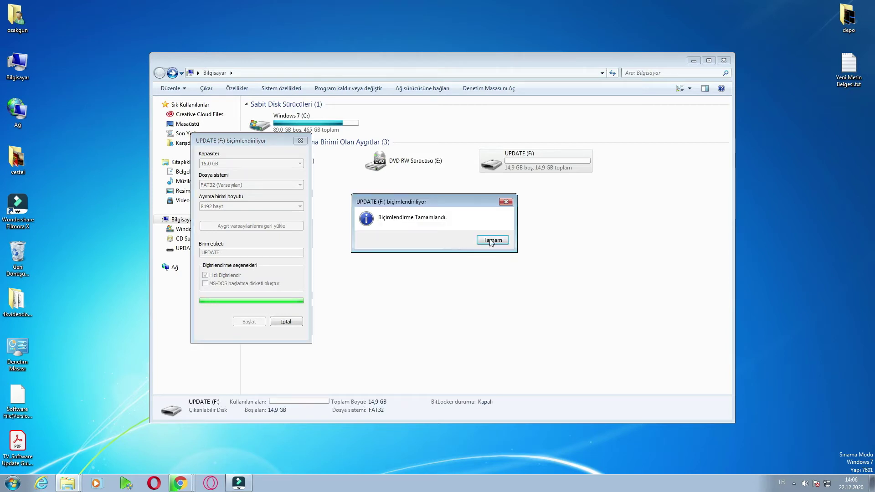
pyautogui.click(494, 241)
pyautogui.click(297, 322)
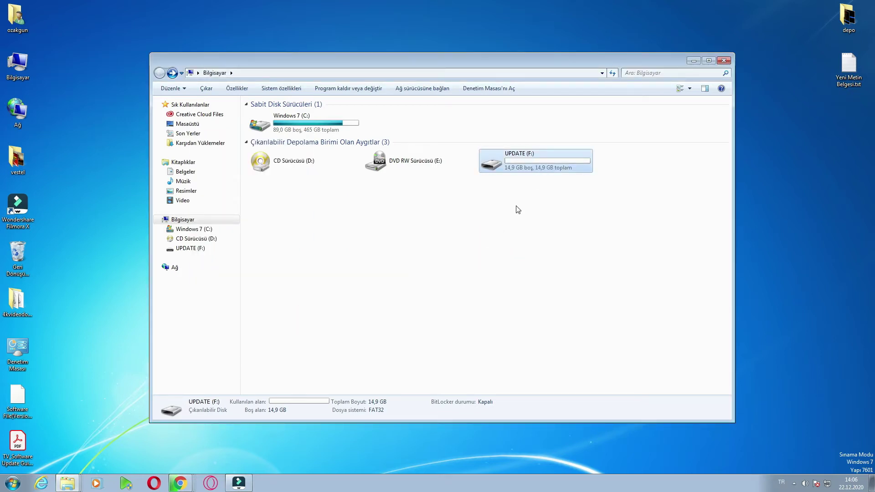
# Step: Switch to Chrome, close the 55UB850V support window and dismiss the customer feedback pop-up on the 55UB950V page
pyautogui.click(181, 482)
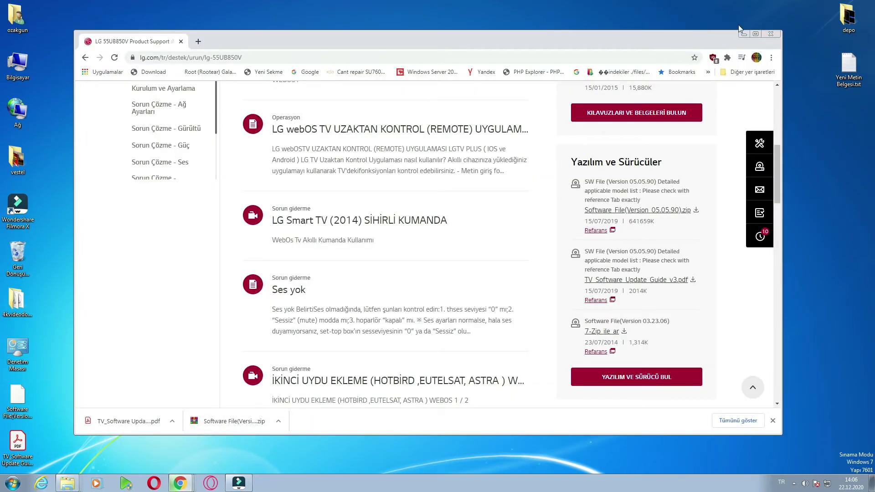
pyautogui.click(771, 35)
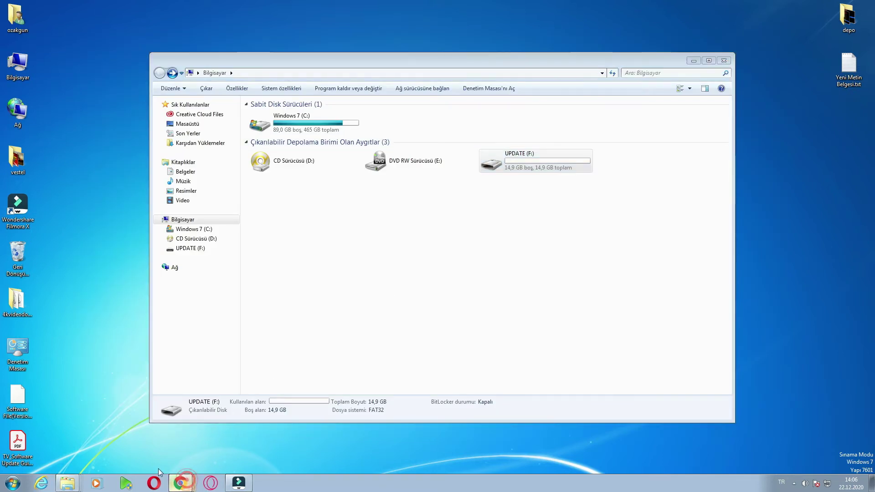
pyautogui.click(180, 484)
pyautogui.scroll(-1, 379, 257)
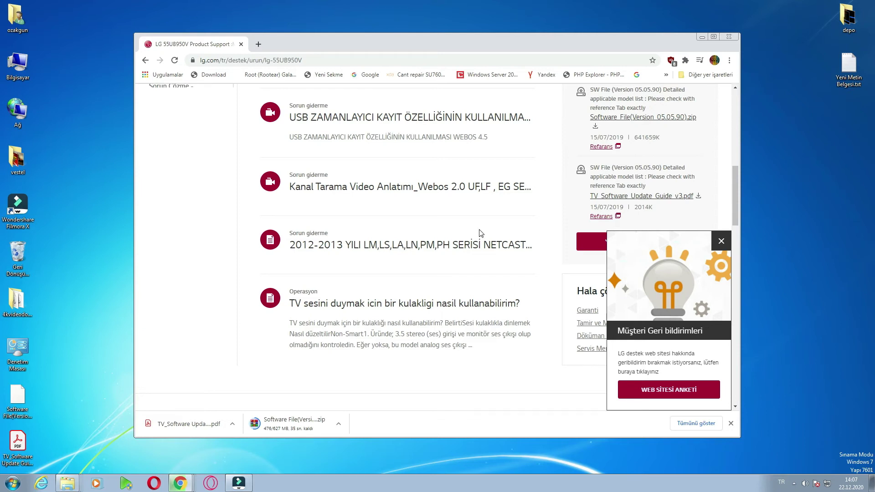
pyautogui.scroll(2, 511, 210)
pyautogui.click(722, 242)
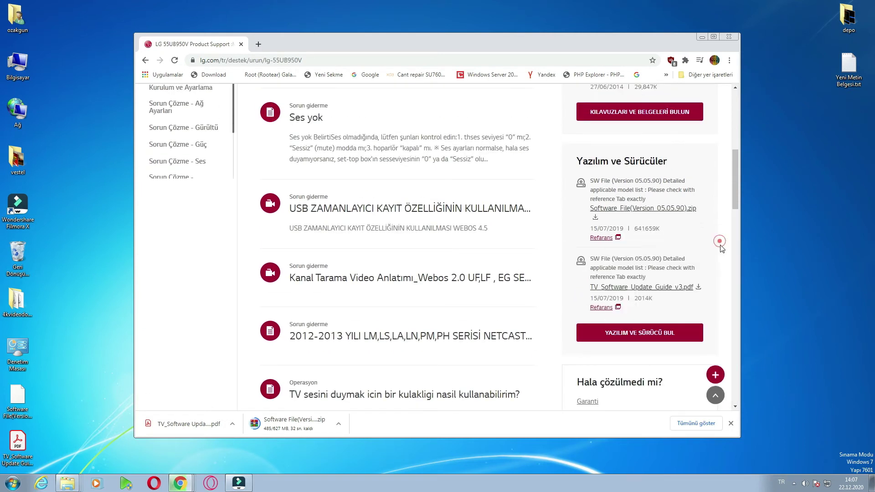
# Step: Open the Refarans details of the Version 05.05.90 software file and examine the applicable model list and release history
pyautogui.click(609, 238)
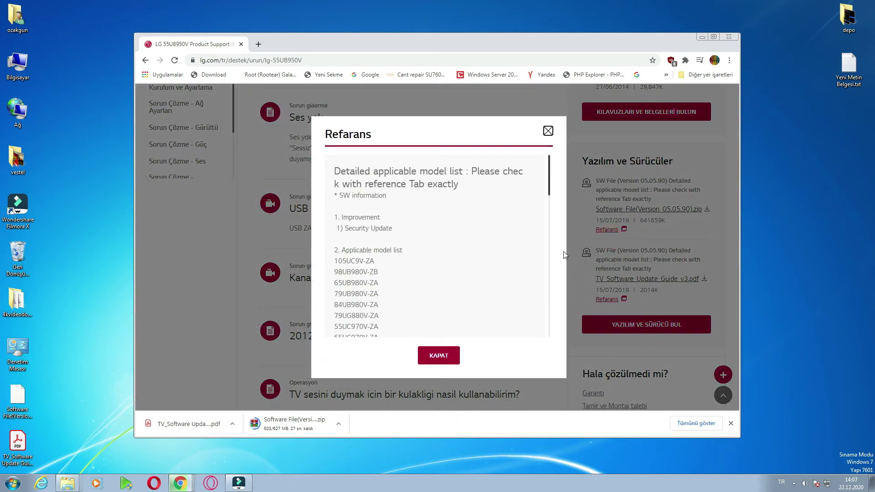
pyautogui.scroll(-2, 428, 222)
pyautogui.scroll(-6, 429, 219)
pyautogui.scroll(-1, 439, 244)
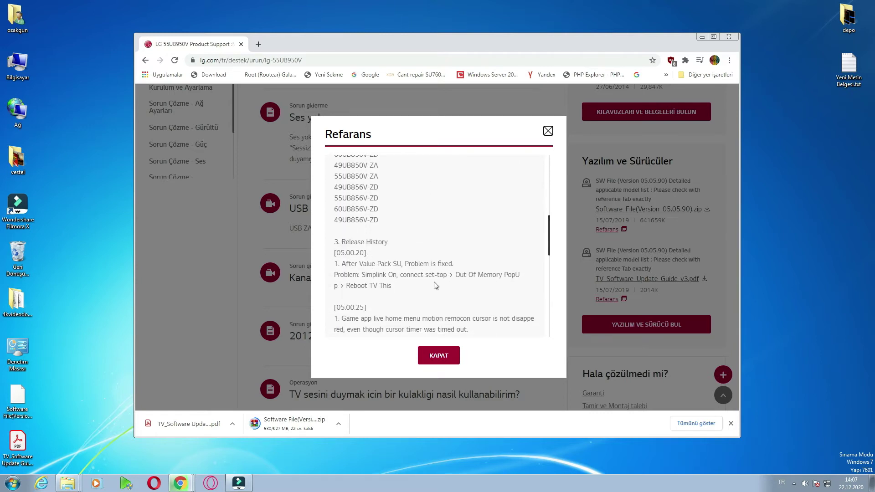
# Step: Read through the release history and applicable model list of the software file, and close the Refarans window
pyautogui.scroll(-2, 451, 285)
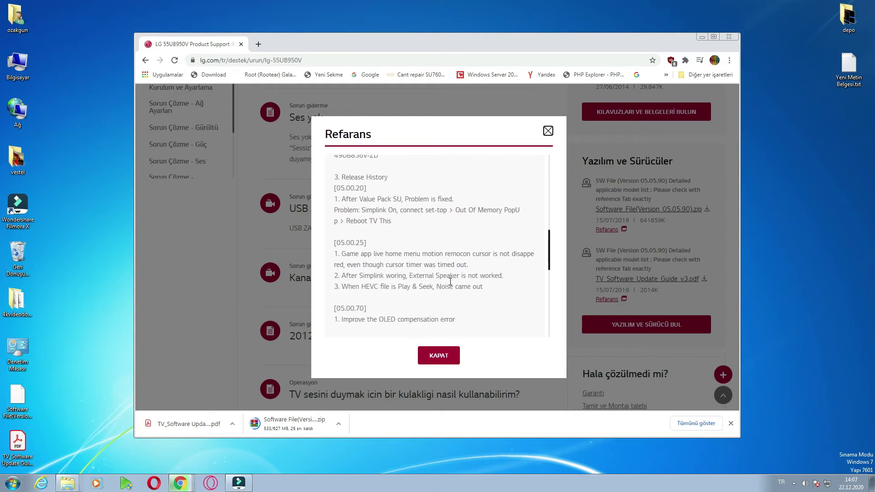
pyautogui.scroll(-3, 450, 283)
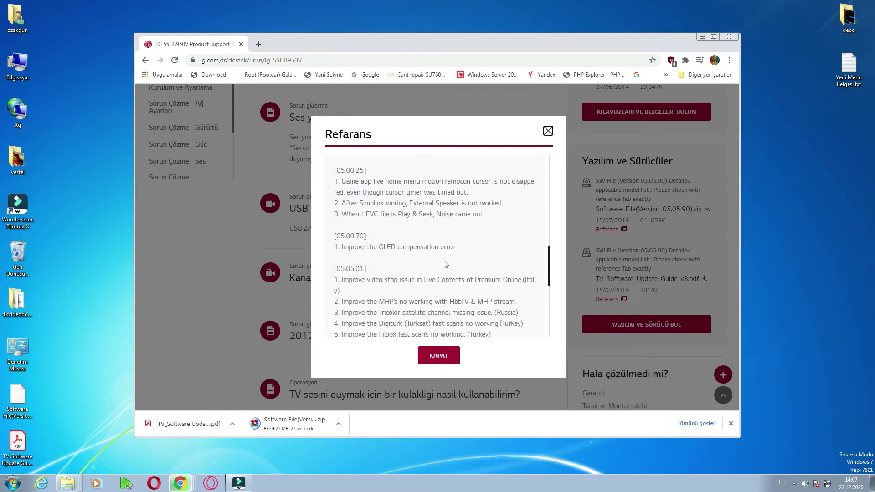
pyautogui.scroll(-2, 445, 262)
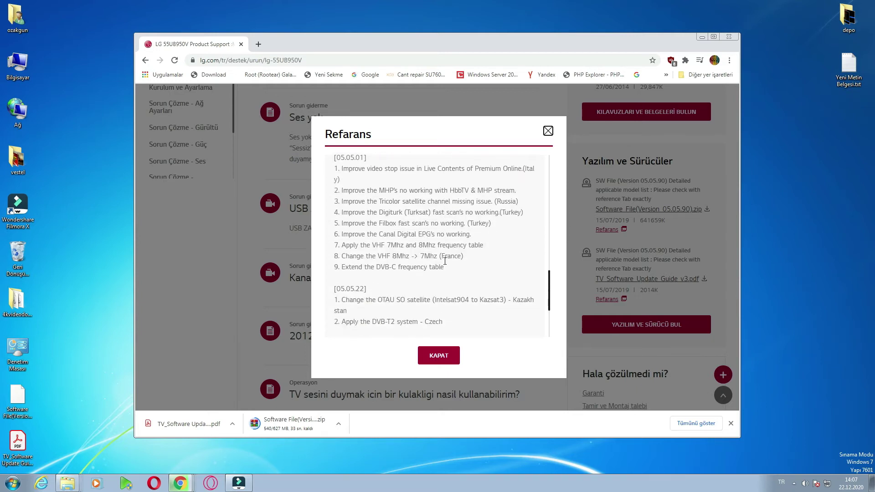
pyautogui.scroll(-2, 445, 261)
pyautogui.scroll(4, 456, 256)
pyautogui.scroll(5, 461, 253)
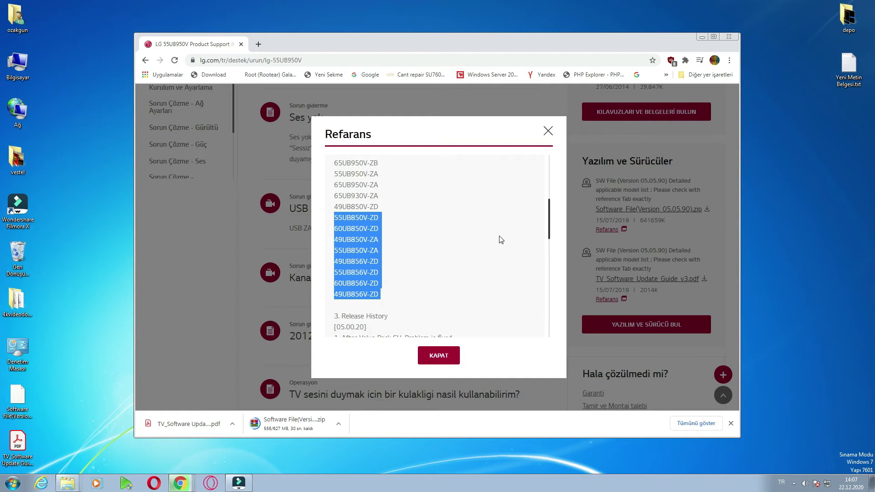
pyautogui.click(549, 132)
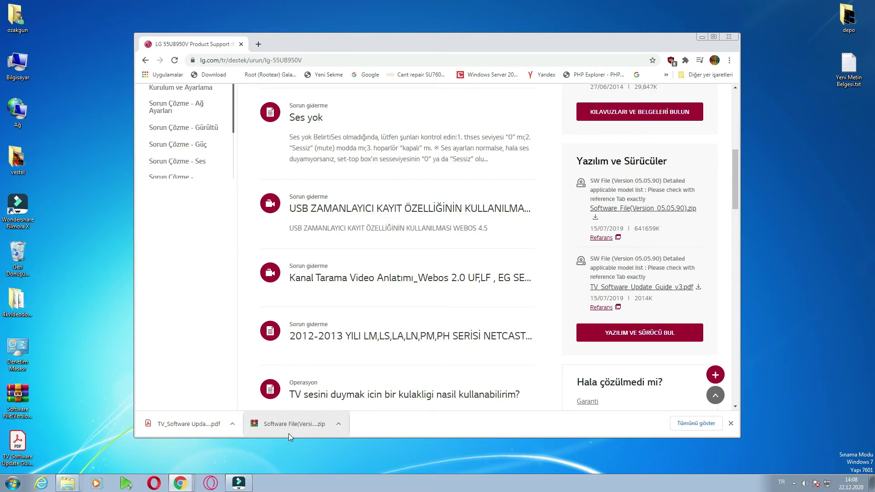
# Step: Minimize the browser, close the Bilgisayar window and extract the software zip on the desktop to its own Software File(Version 05.05.90) folder
pyautogui.click(702, 37)
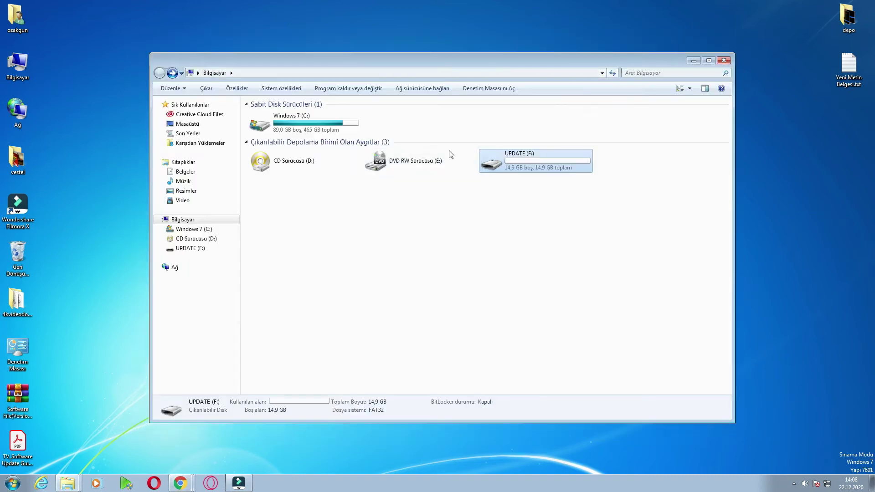
pyautogui.click(724, 60)
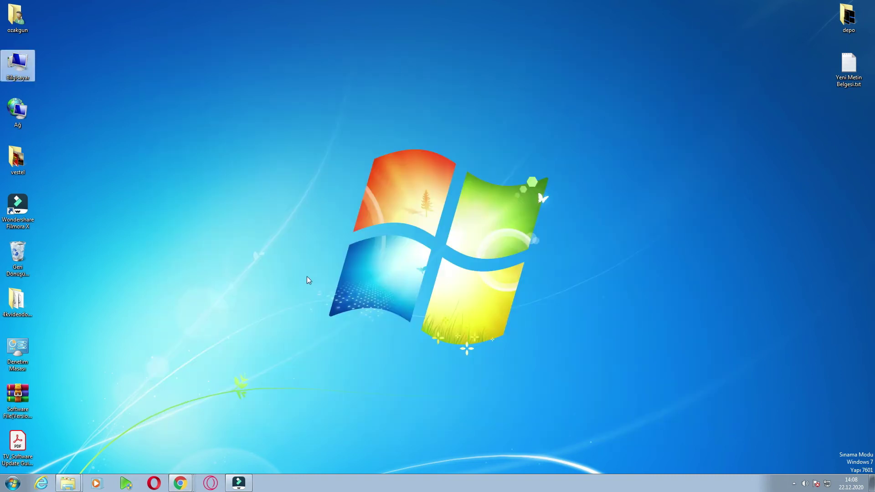
pyautogui.moveTo(22, 396); pyautogui.dragTo(90, 348)
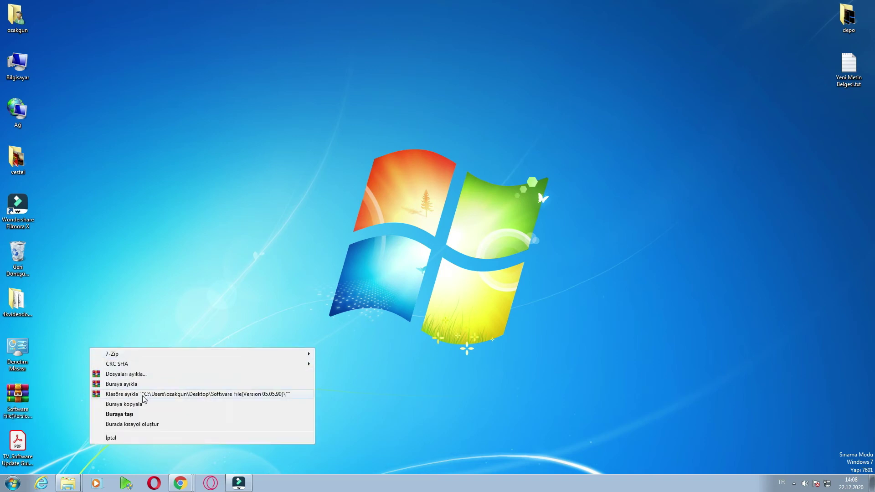
pyautogui.click(143, 395)
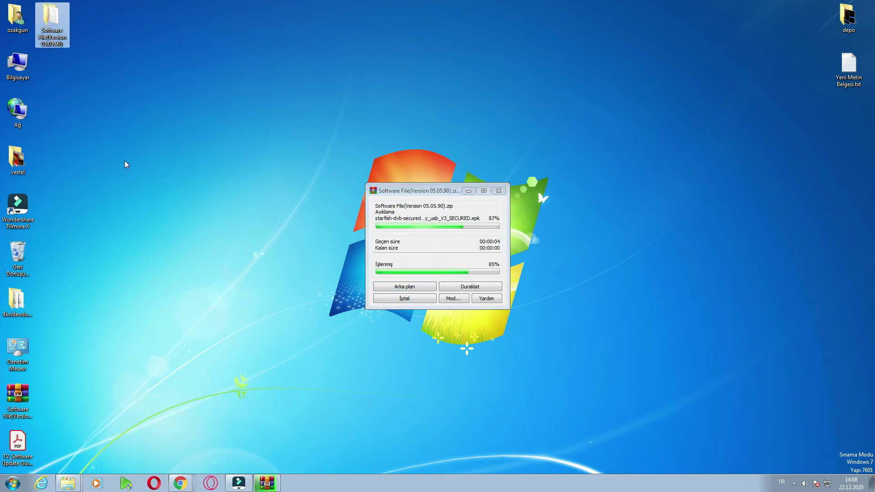
# Step: Open the extracted Software File(Version 05.05.90) folder and select the starfish-dvb-secured EPK file
pyautogui.doubleClick(64, 34)
pyautogui.click(365, 99)
pyautogui.moveTo(441, 102); pyautogui.dragTo(441, 103)
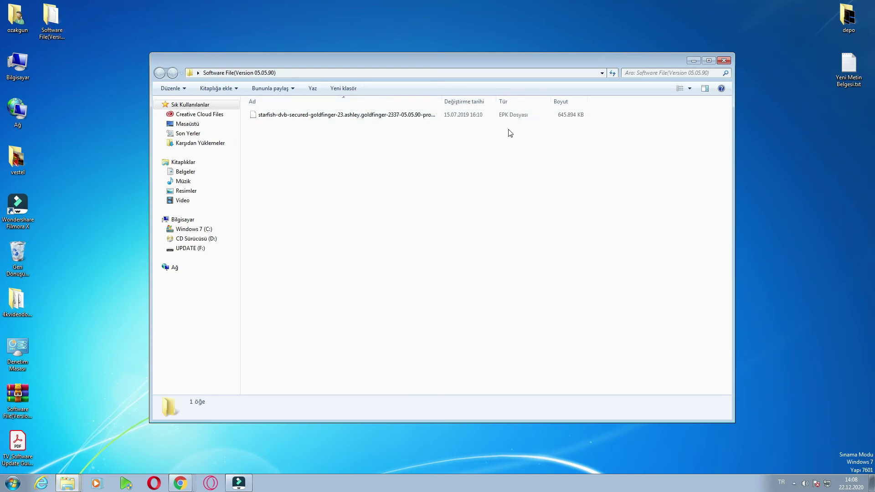
pyautogui.click(494, 116)
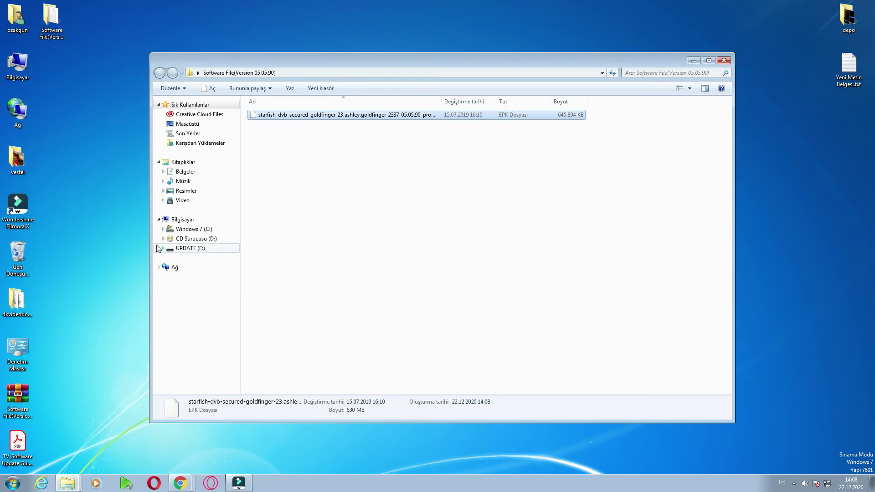
# Step: Open Bilgisayar in a separate window, shift it aside and open the UPDATE (F:) drive
pyautogui.doubleClick(17, 66)
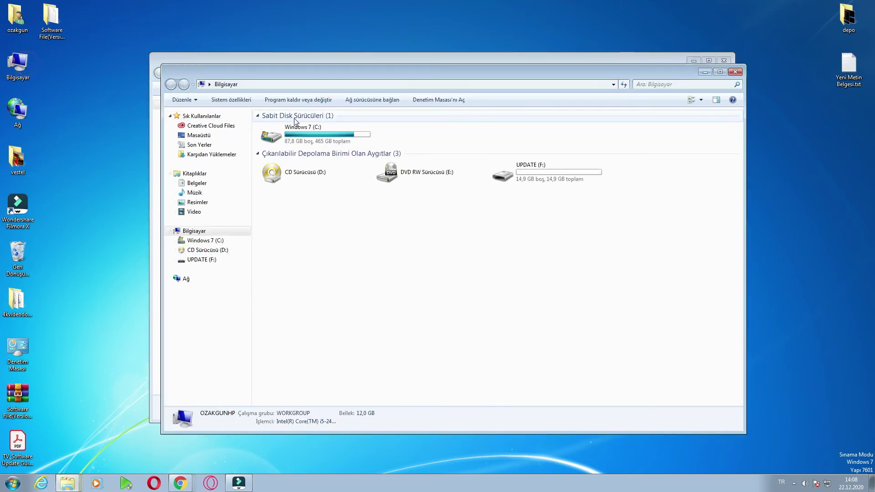
pyautogui.moveTo(384, 70); pyautogui.dragTo(393, 93)
pyautogui.doubleClick(463, 223)
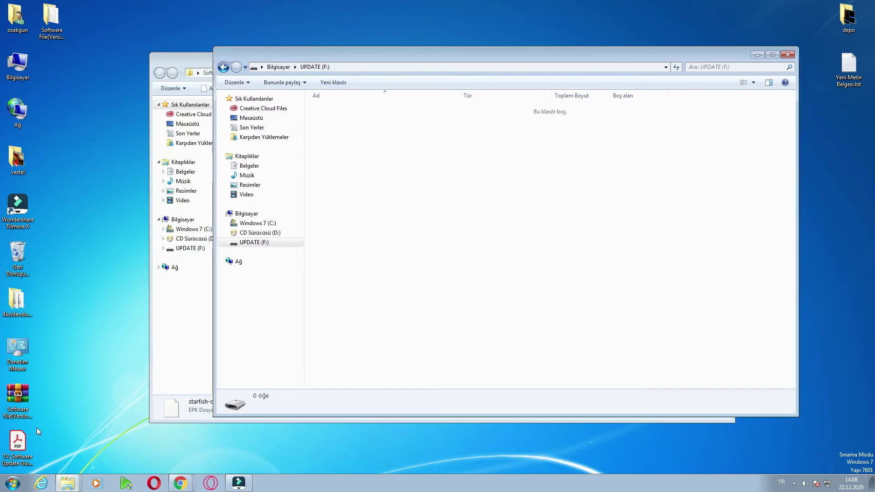
# Step: Open the TV Software Update Guide PDF and find the required USB folder name in Turkish Update Guide (1/3)
pyautogui.click(25, 436)
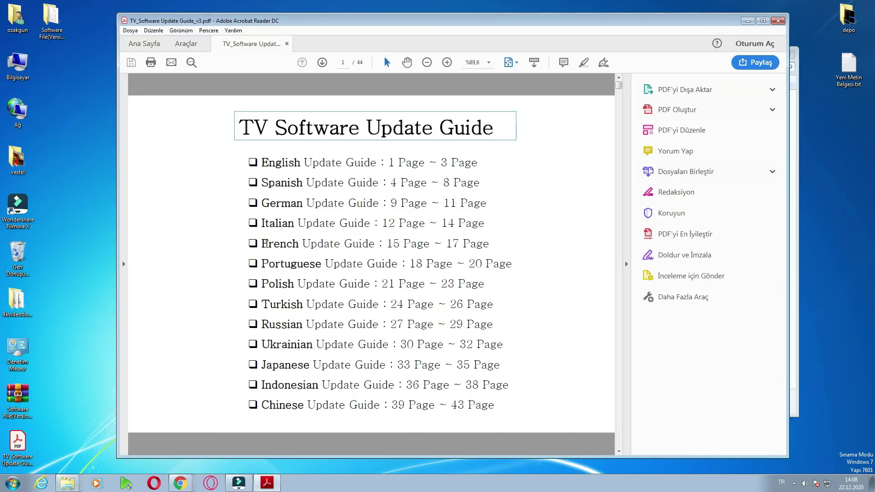
pyautogui.scroll(-7, 527, 282)
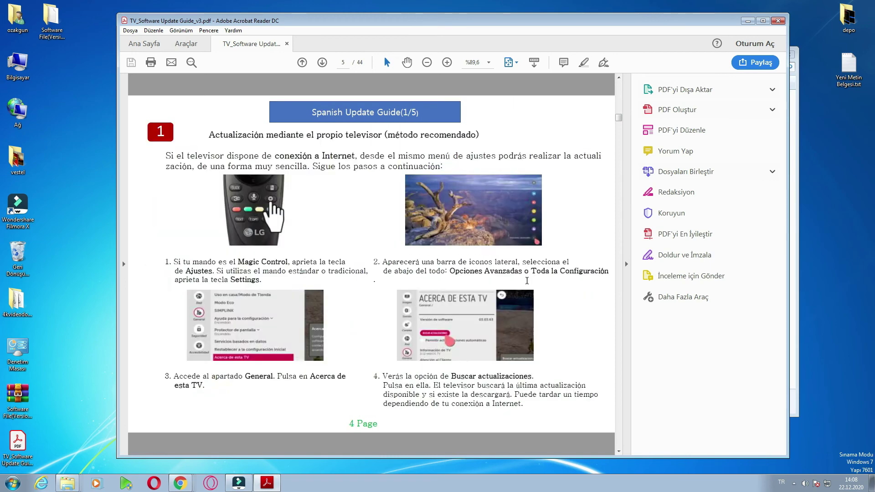
pyautogui.scroll(-11, 527, 284)
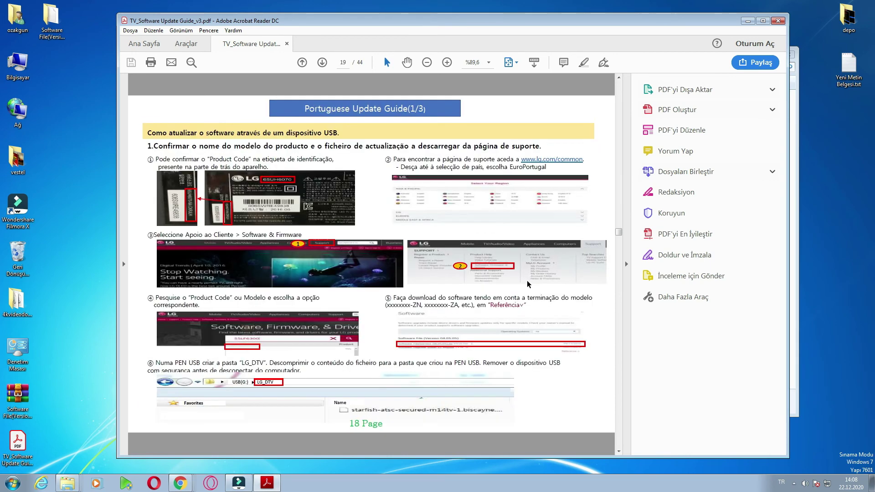
pyautogui.scroll(-5, 527, 285)
pyautogui.scroll(-1, 336, 209)
pyautogui.scroll(1, 336, 209)
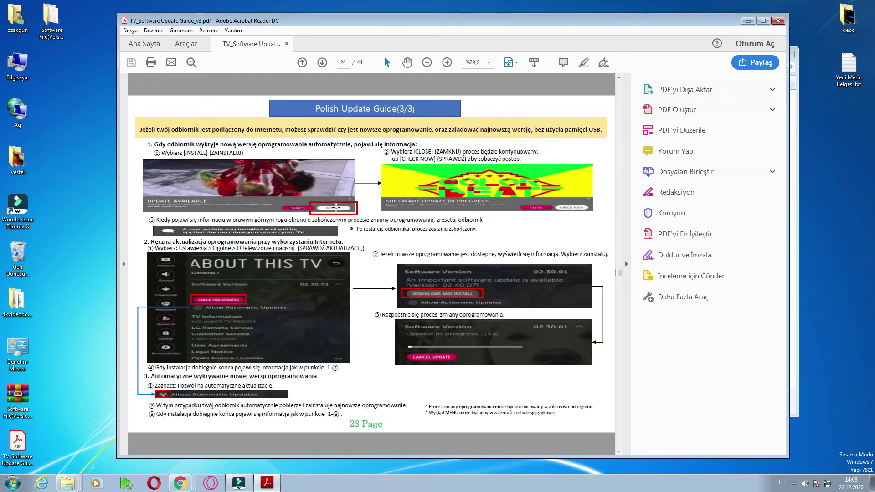
pyautogui.scroll(-1, 379, 242)
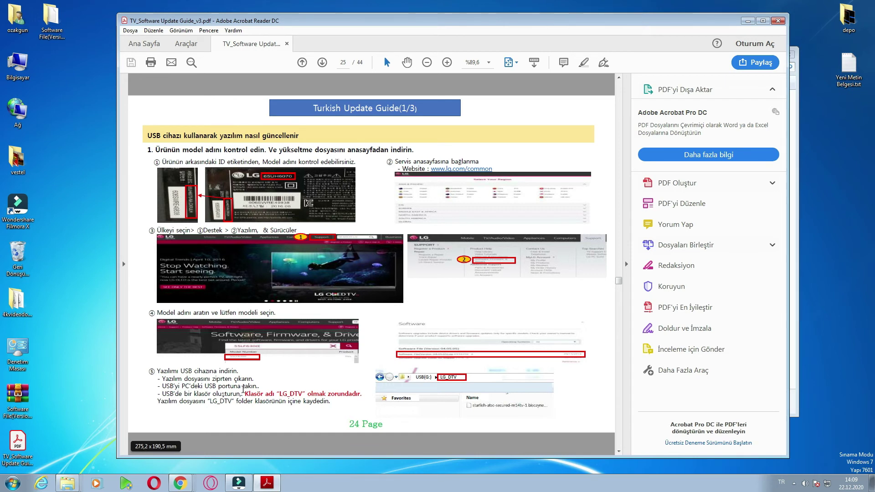
pyautogui.moveTo(303, 394); pyautogui.dragTo(277, 394)
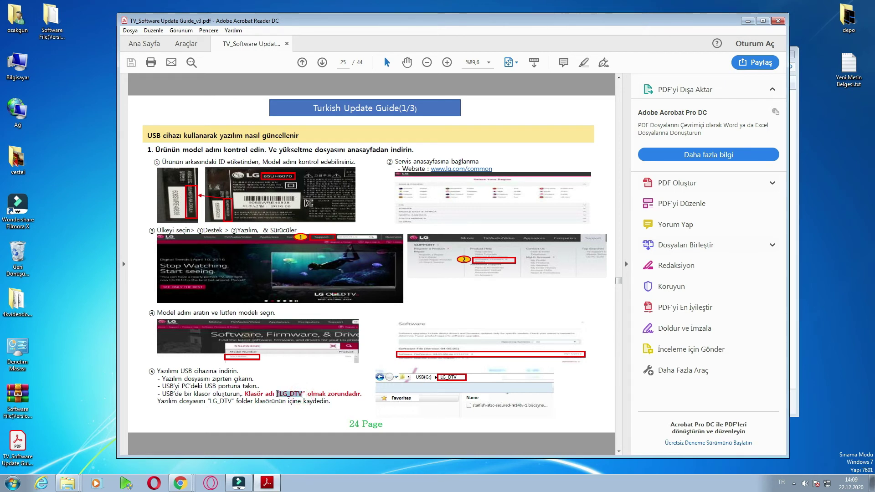
# Step: Minimize the PDF, create a folder named LG_DTV on the UPDATE (F:) drive and open it
pyautogui.click(748, 21)
pyautogui.rightClick(396, 155)
pyautogui.moveTo(443, 275)
pyautogui.click(543, 274)
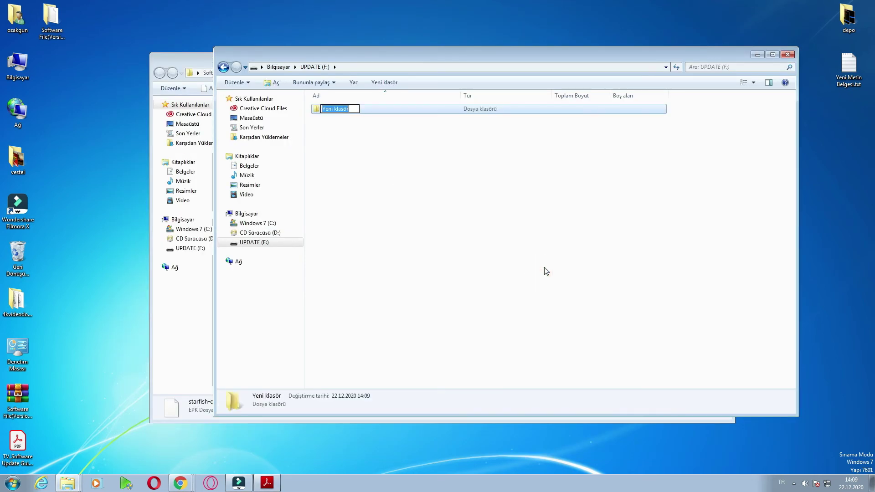
pyautogui.press('BackSpace')
pyautogui.write('LG')
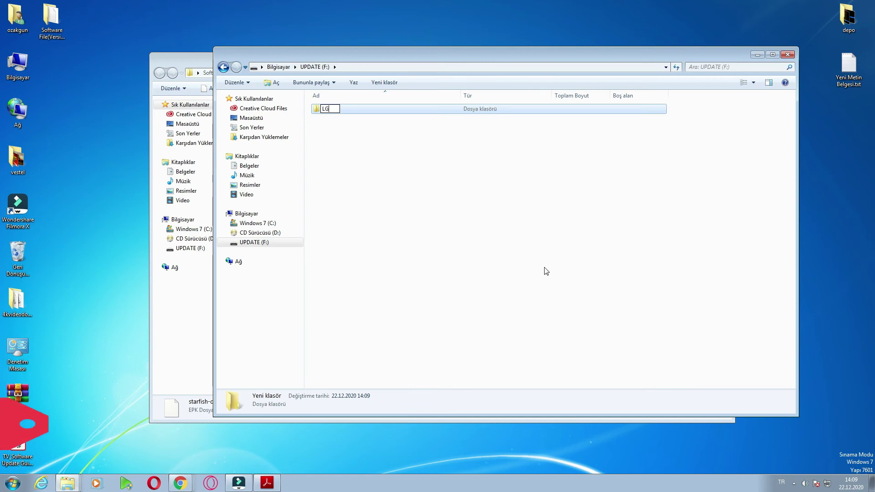
pyautogui.write('_DTV')
pyautogui.press('Return')
pyautogui.press('Return')
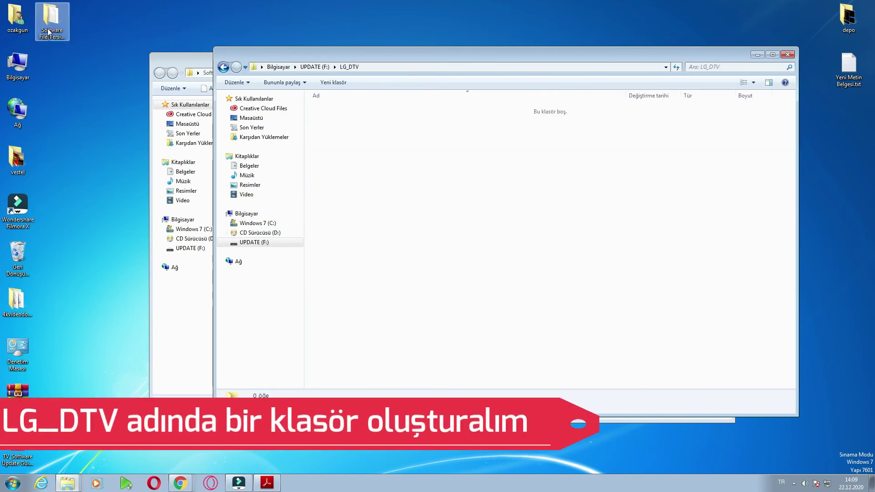
# Step: Copy the starfish-dvb-secured EPK file from the extracted folder into LG_DTV and close the source folder window
pyautogui.click(160, 58)
pyautogui.click(56, 17)
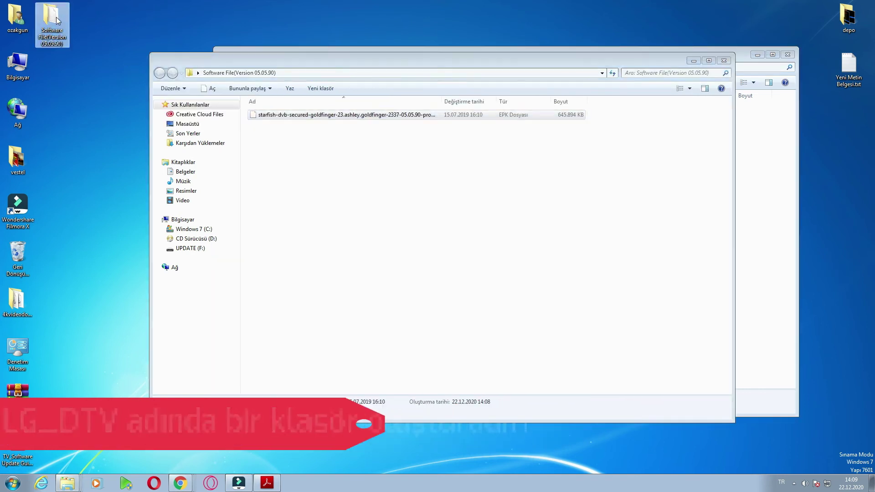
pyautogui.click(491, 116)
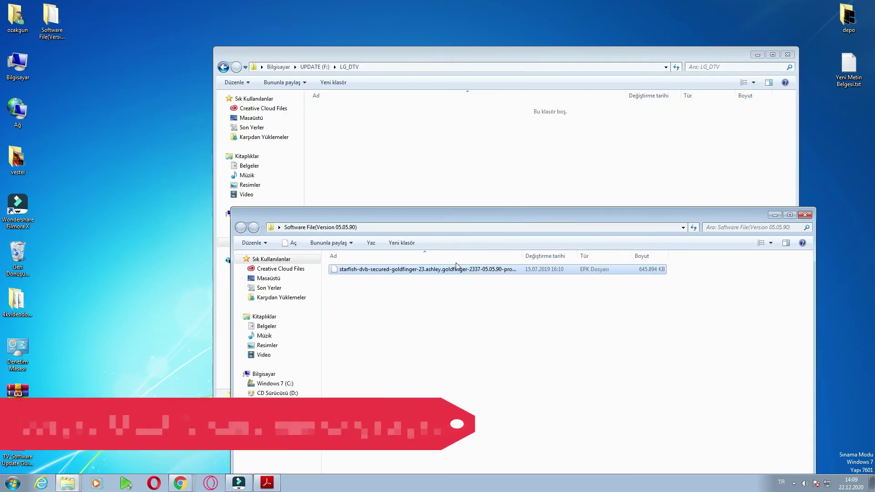
pyautogui.click(440, 153)
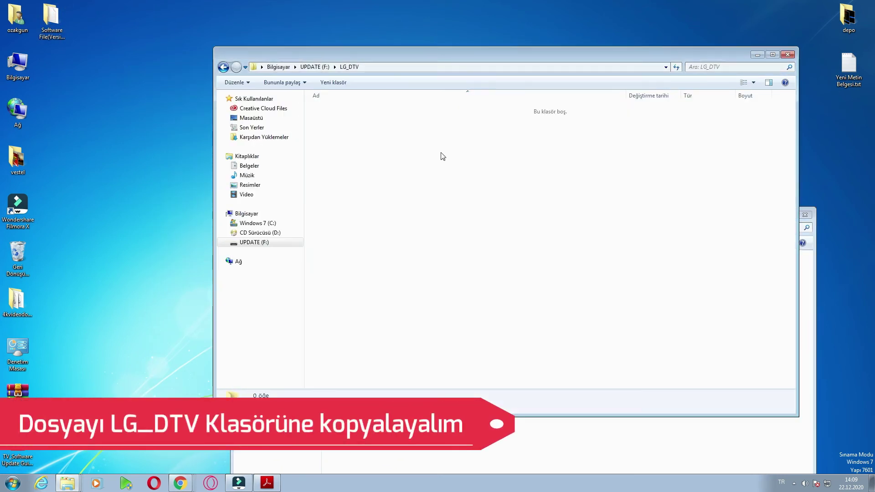
pyautogui.hotkey('ctrl', 'v')
pyautogui.click(806, 216)
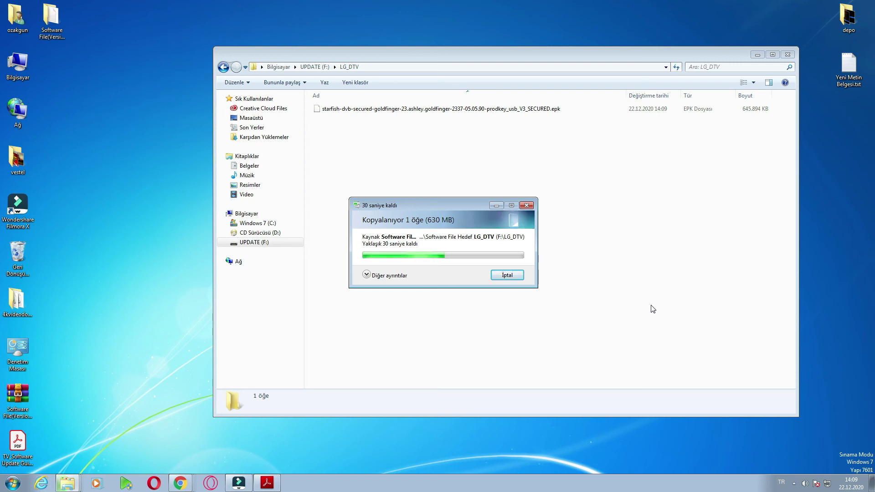
# Step: Return to the PDF guide, read the TV installation instructions in Turkish Update Guide (2/3) and minimize it
pyautogui.click(267, 483)
pyautogui.scroll(-1, 271, 315)
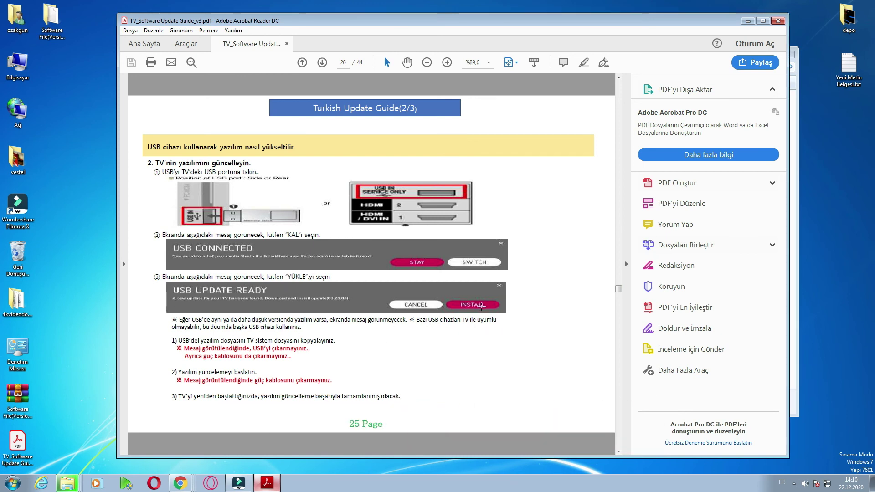
pyautogui.scroll(1, 379, 374)
pyautogui.scroll(-1, 380, 374)
pyautogui.click(748, 21)
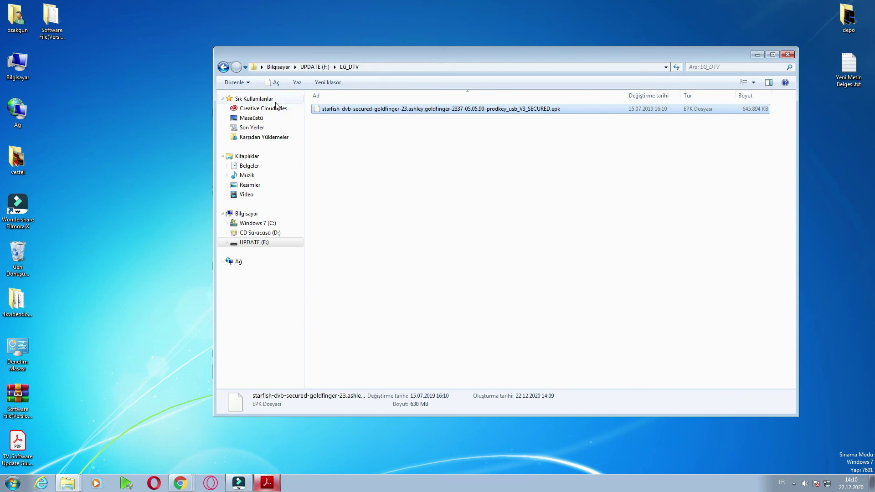
# Step: Check the UPDATE (F:) drive's folder structure and the EPK file inside LG_DTV, and close the Explorer window
pyautogui.click(223, 67)
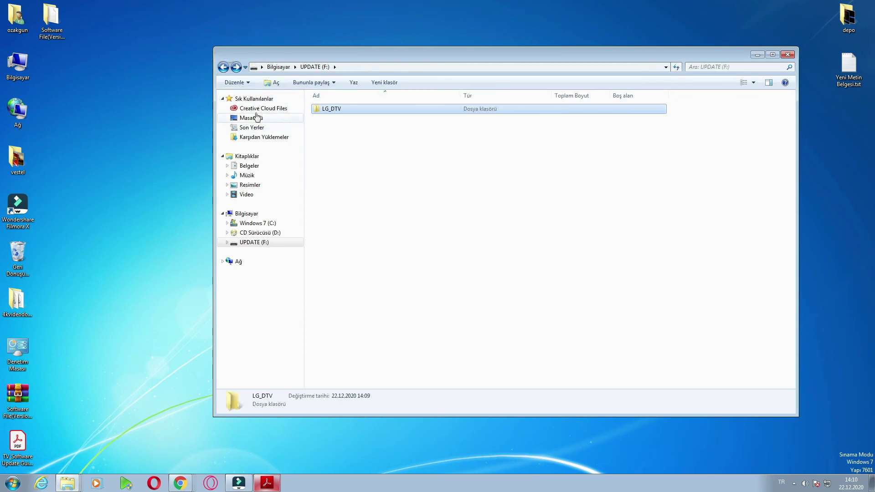
pyautogui.click(260, 213)
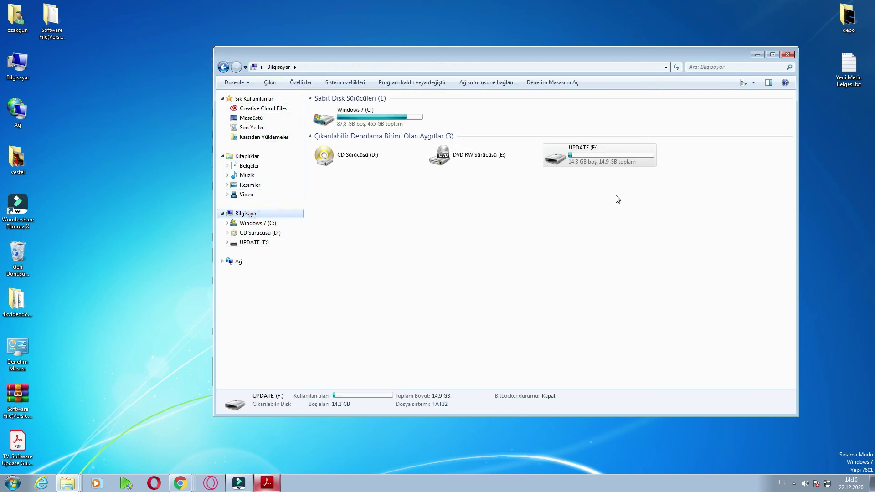
pyautogui.doubleClick(587, 161)
pyautogui.click(254, 242)
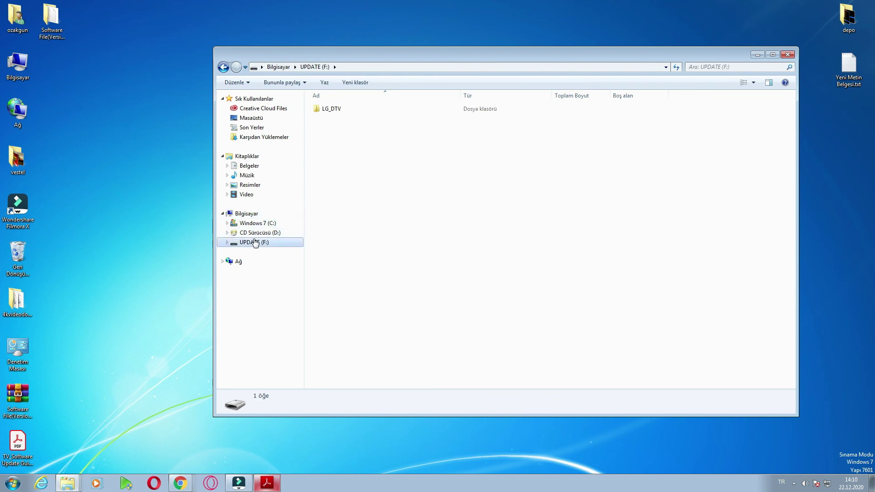
pyautogui.click(235, 214)
pyautogui.click(577, 153)
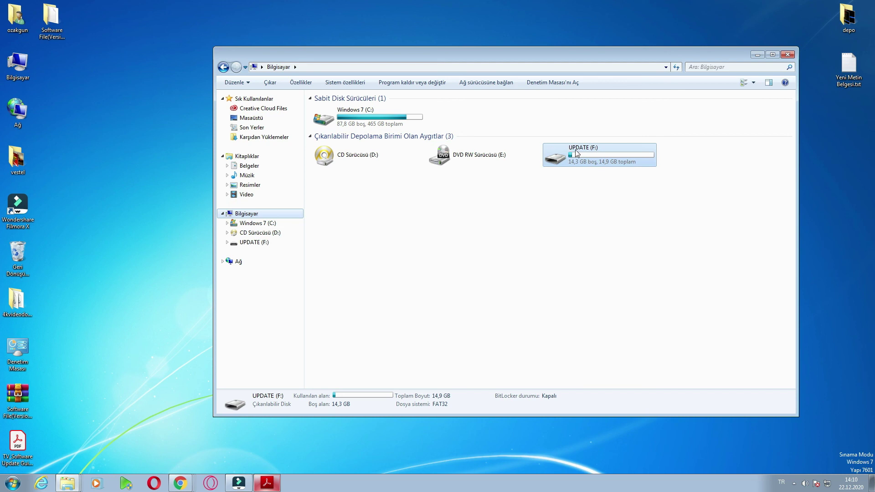
pyautogui.doubleClick(592, 160)
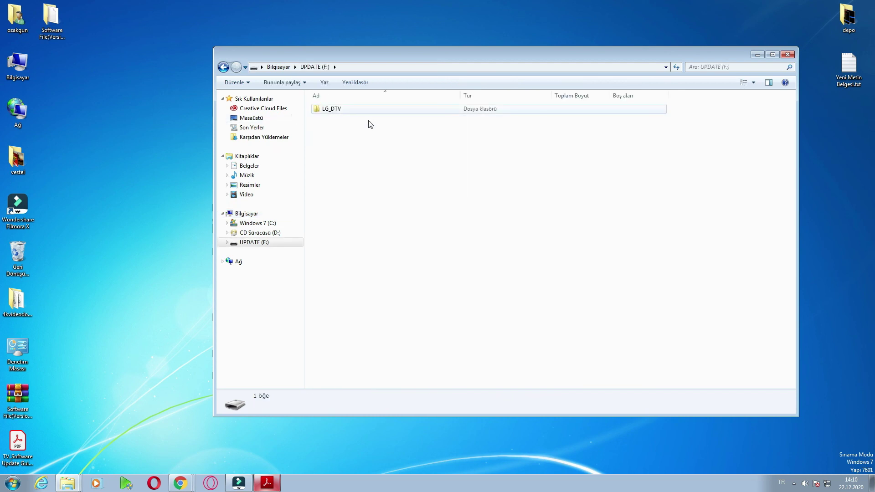
pyautogui.doubleClick(354, 111)
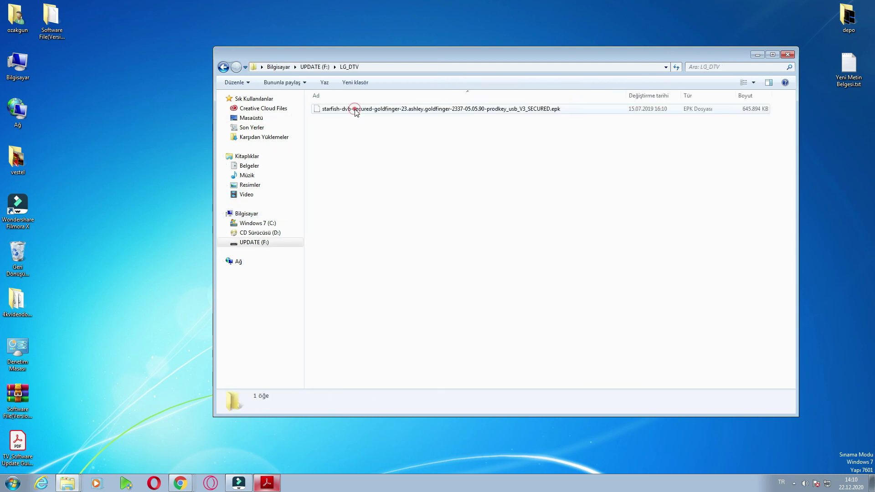
pyautogui.click(380, 109)
pyautogui.click(788, 54)
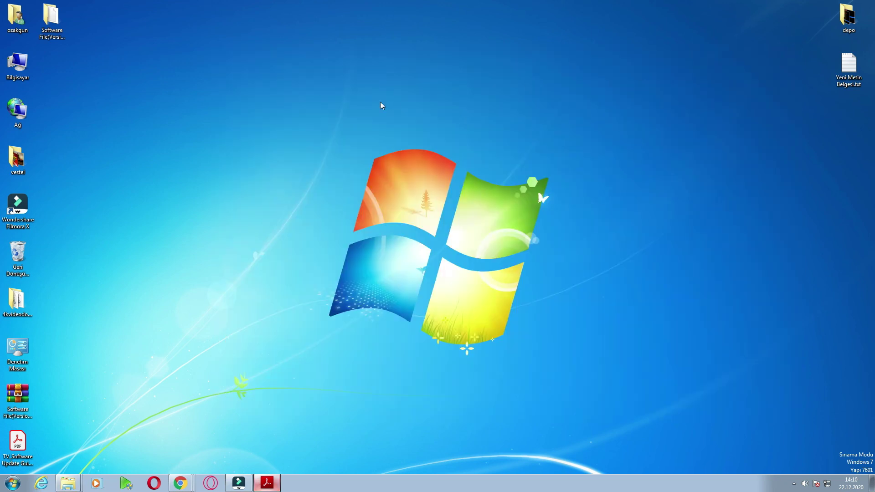
# Step: Restore the PDF guide to review the USB update instructions in Turkish Update Guide (2/3)
pyautogui.click(267, 483)
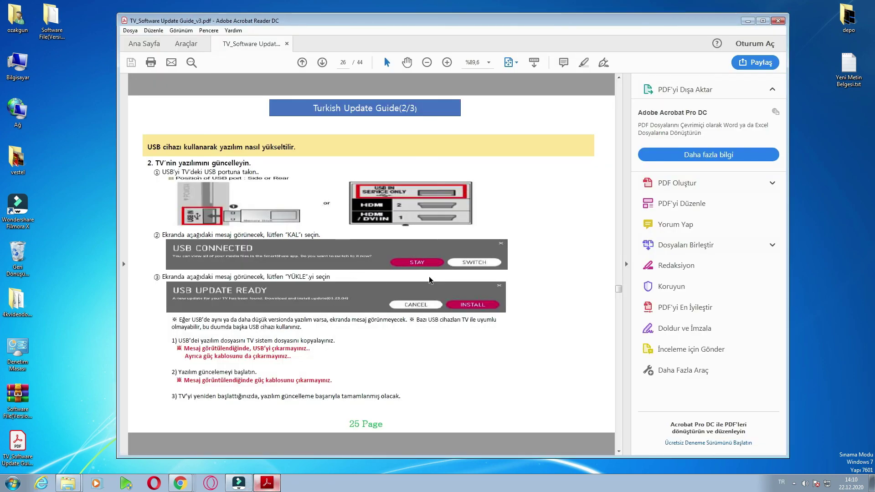